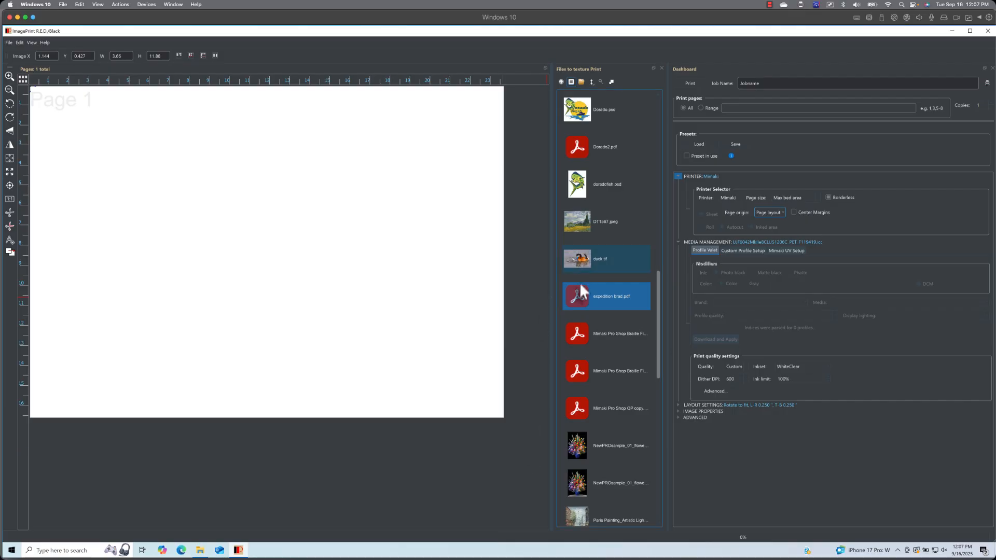
Place expedition brad.pdf on the empty page and open ADA Compose for the artwork.
left_click_drag(577, 291, 375, 271)
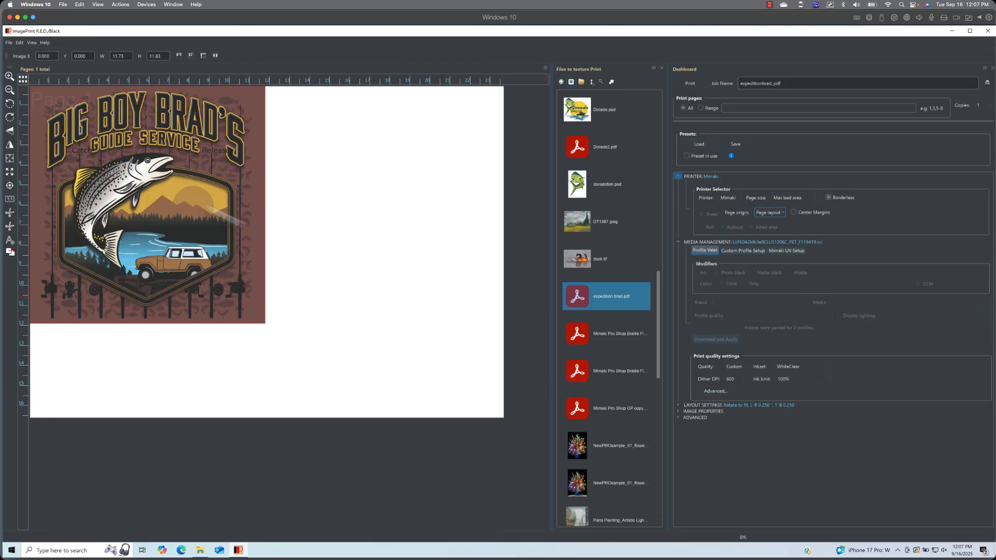
right_click(179, 179)
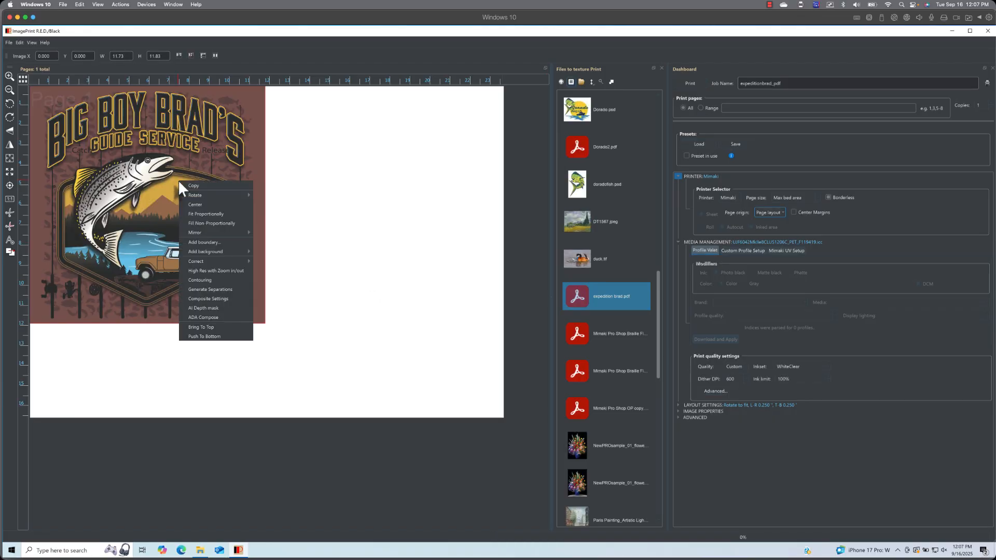
left_click(213, 317)
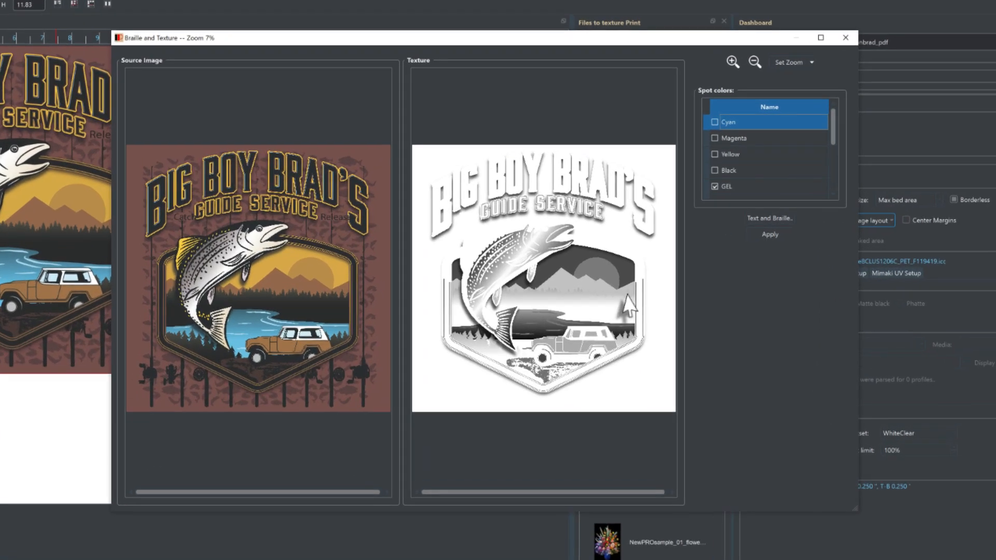
Exclude the White, Shirt, R=217 G=98 B=26 1 and PANTONE 297 C spot colors from the artwork's texture.
scroll(760, 172, "down", 1)
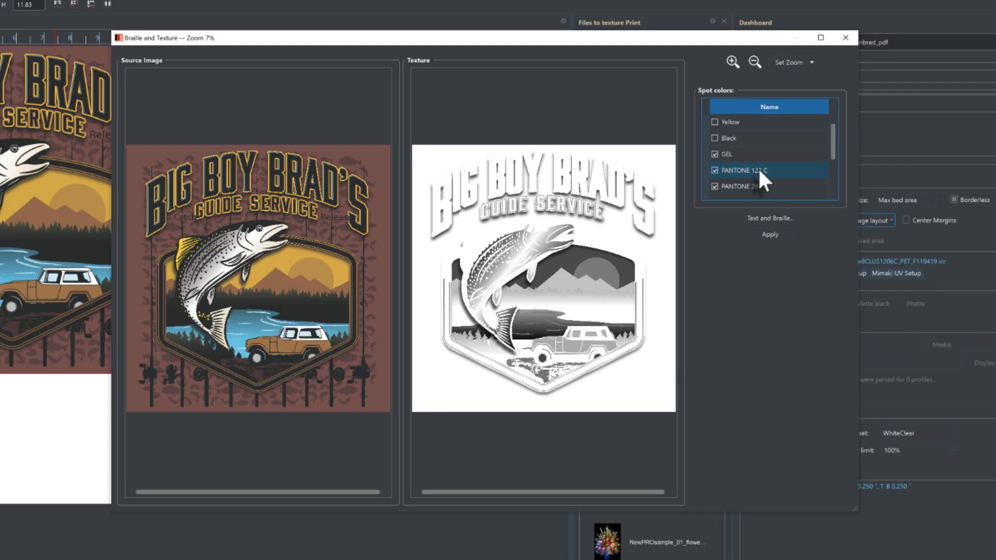
scroll(760, 172, "down", 2)
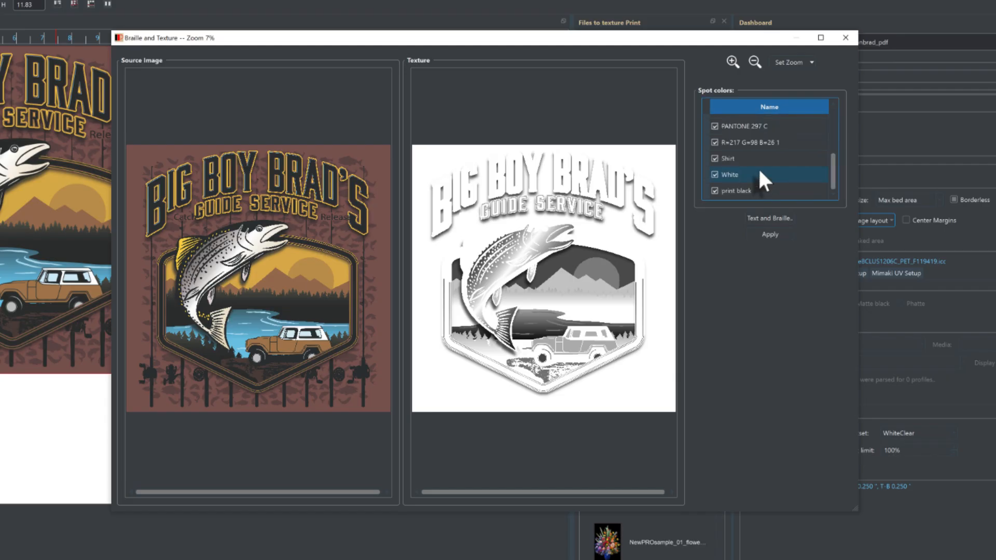
scroll(760, 173, "up", 2)
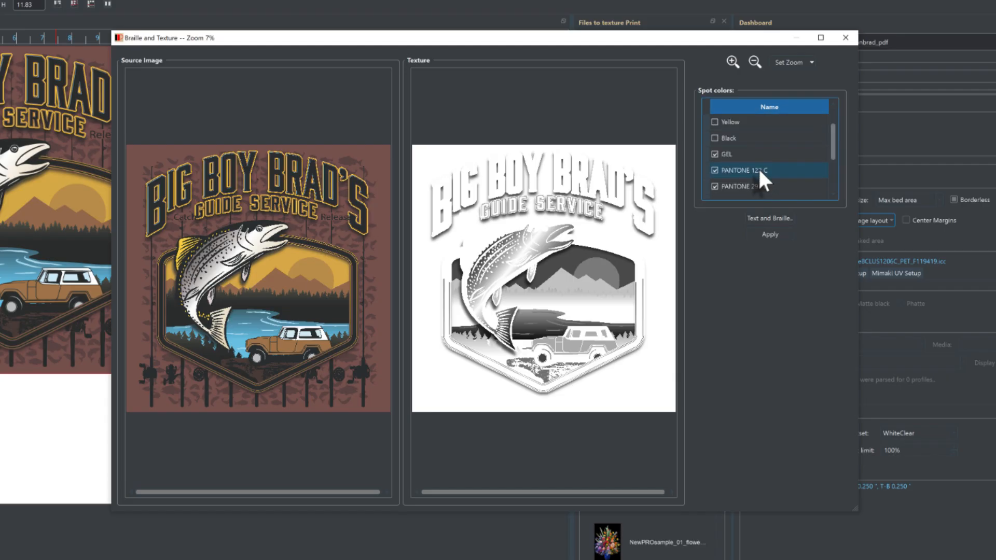
scroll(762, 182, "down", 2)
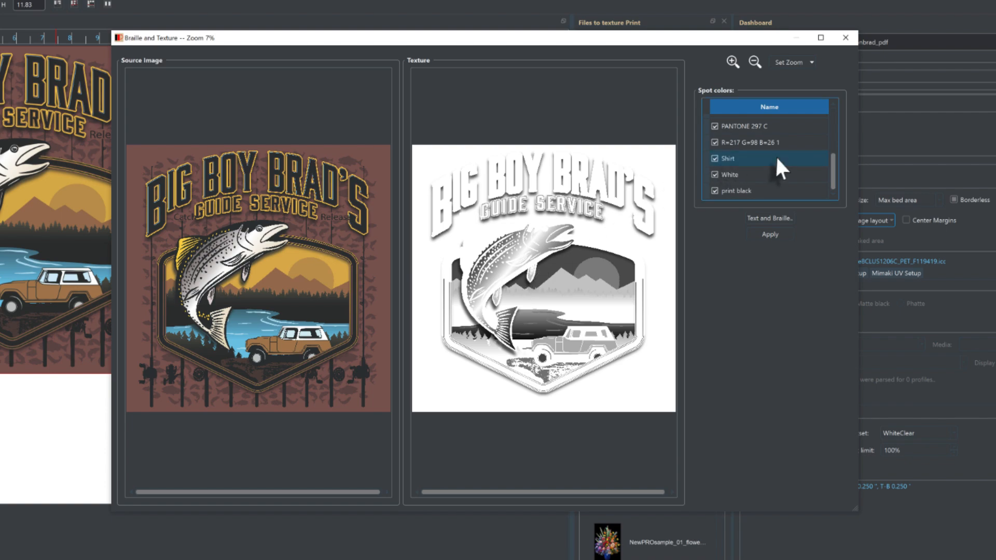
left_click(715, 175)
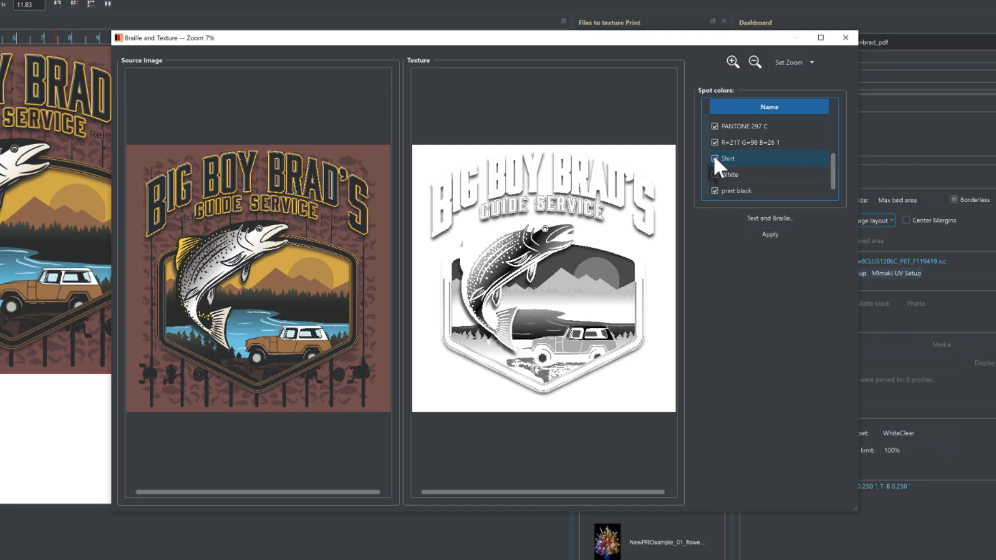
left_click(714, 158)
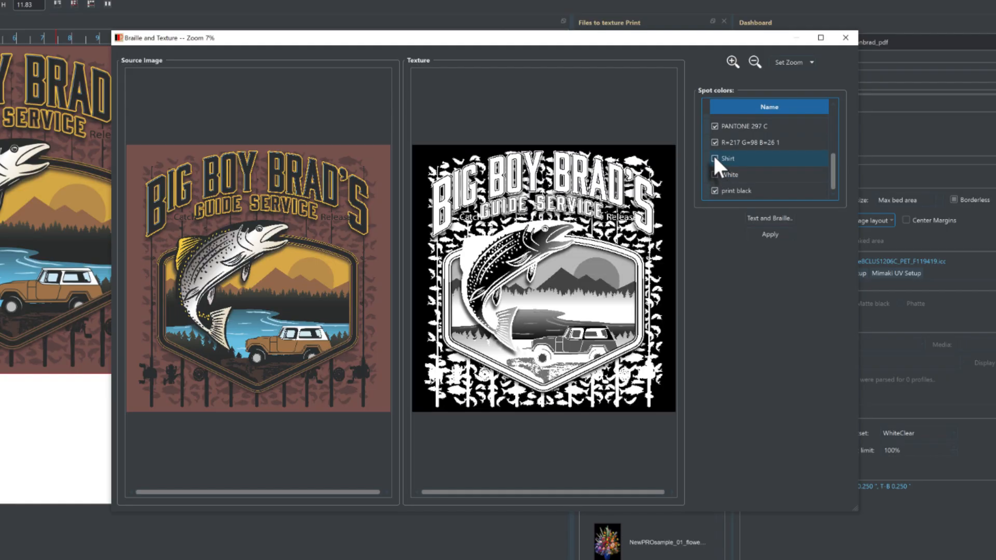
left_click(714, 126)
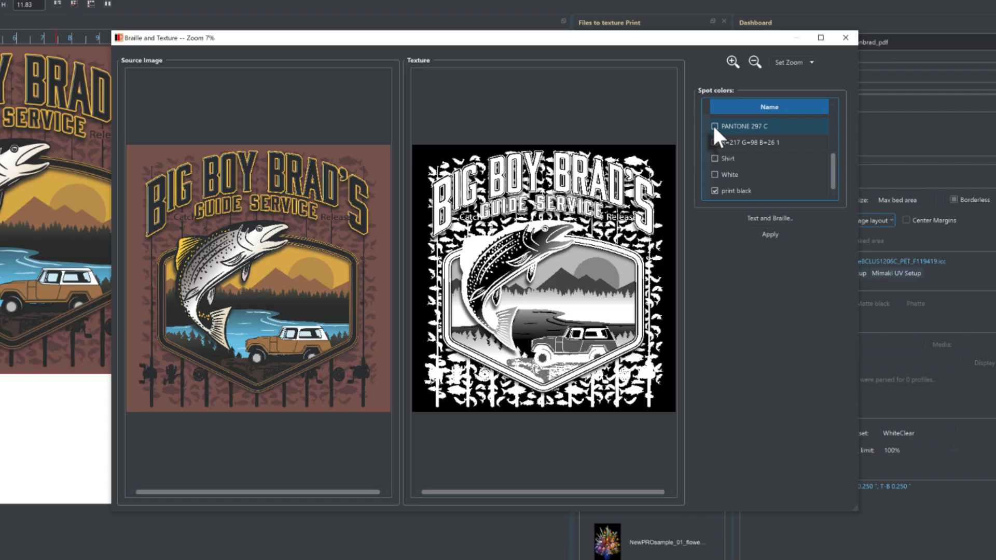
Exclude the GEL spot color, keep PANTONE 122 C included, and apply the texture to the artwork.
scroll(714, 151, "up", 1)
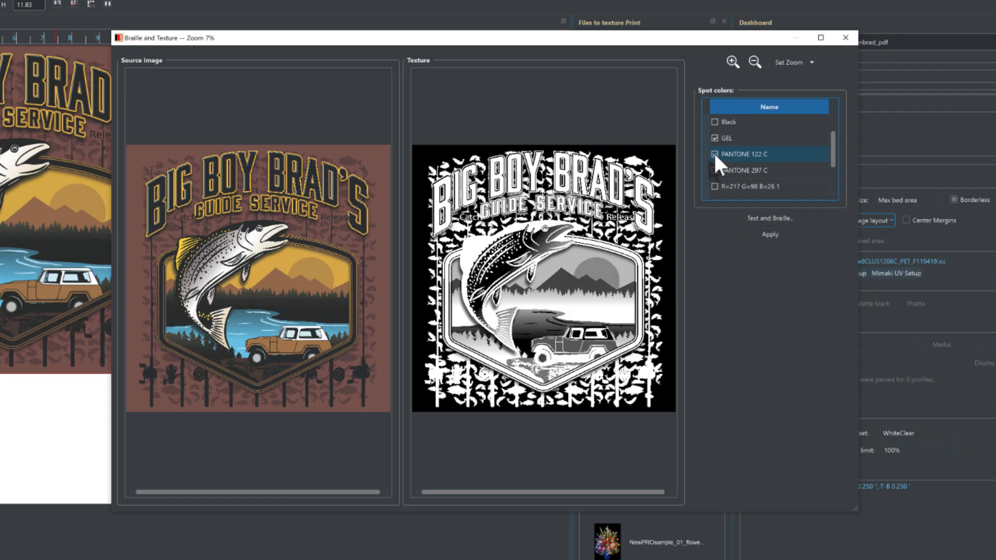
left_click(714, 154)
left_click(714, 154)
left_click(715, 138)
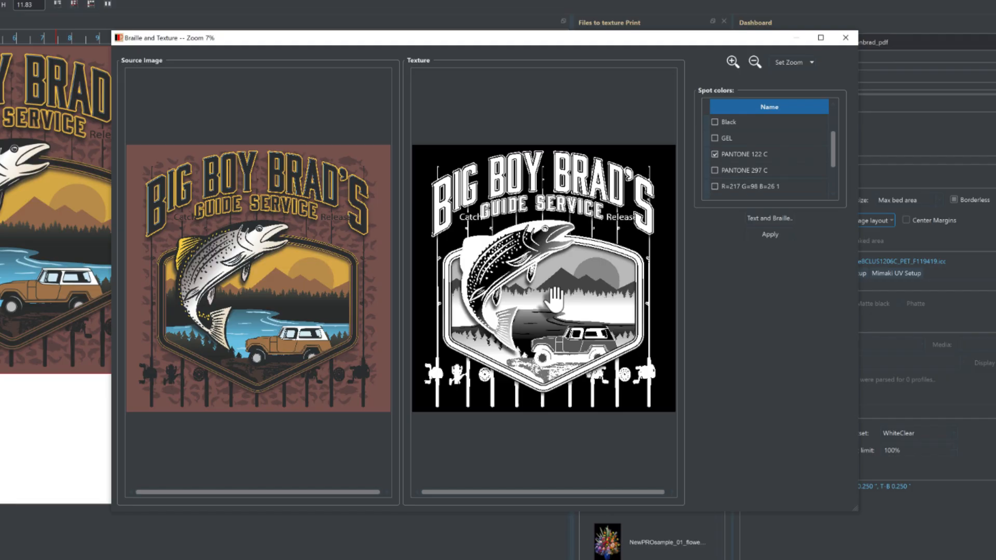
left_click(769, 234)
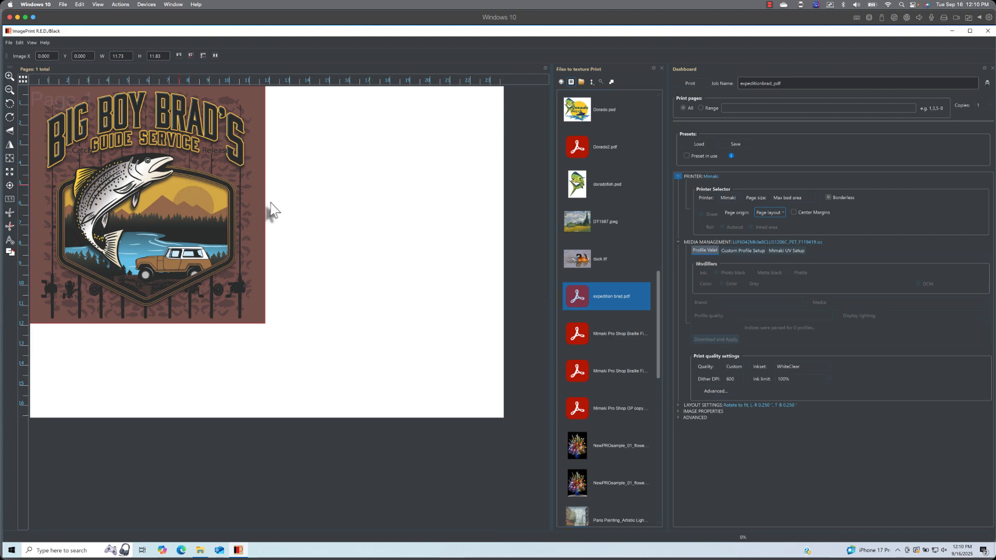
Move the artwork to about X 6.15, Y 1.13, then review and accept its composite layer settings.
left_click_drag(268, 211, 303, 208)
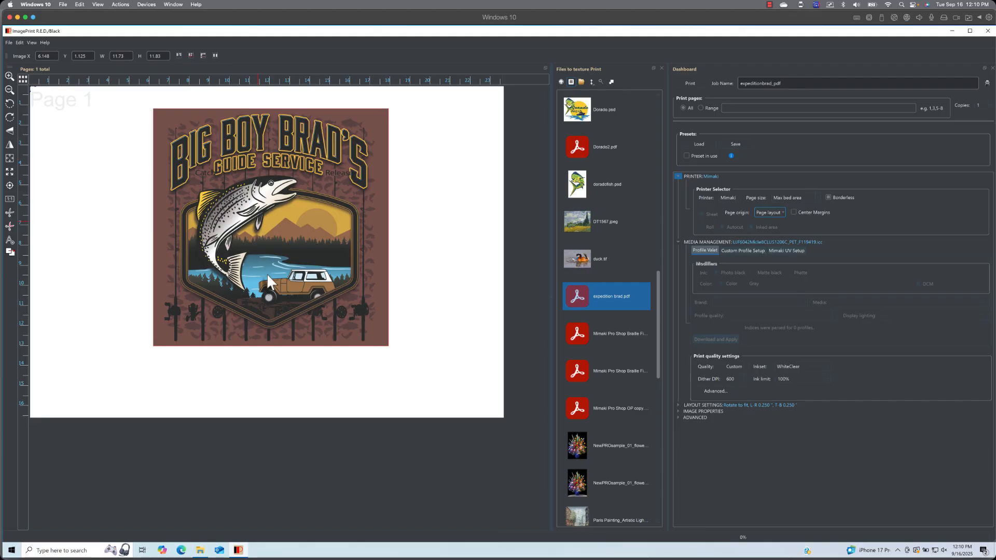
right_click(282, 329)
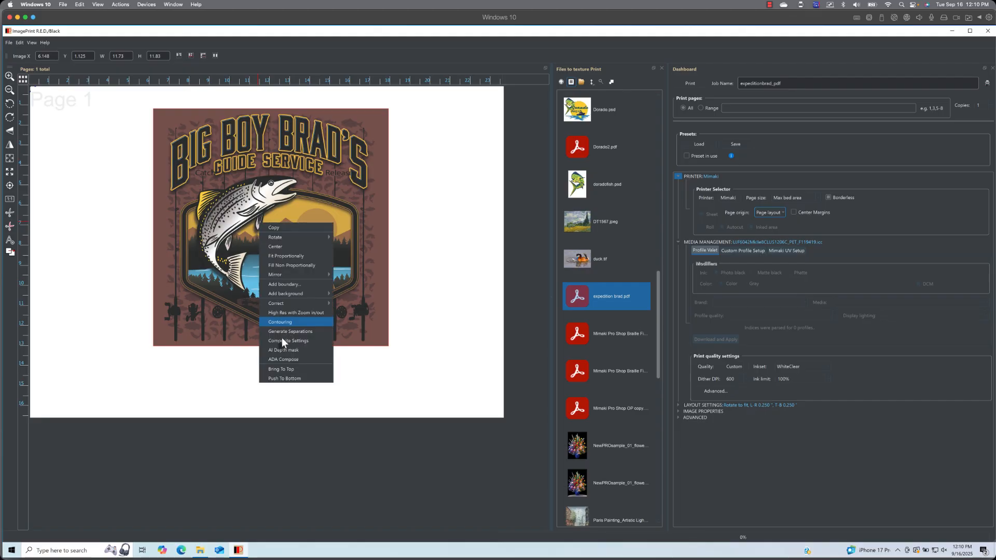
left_click(284, 341)
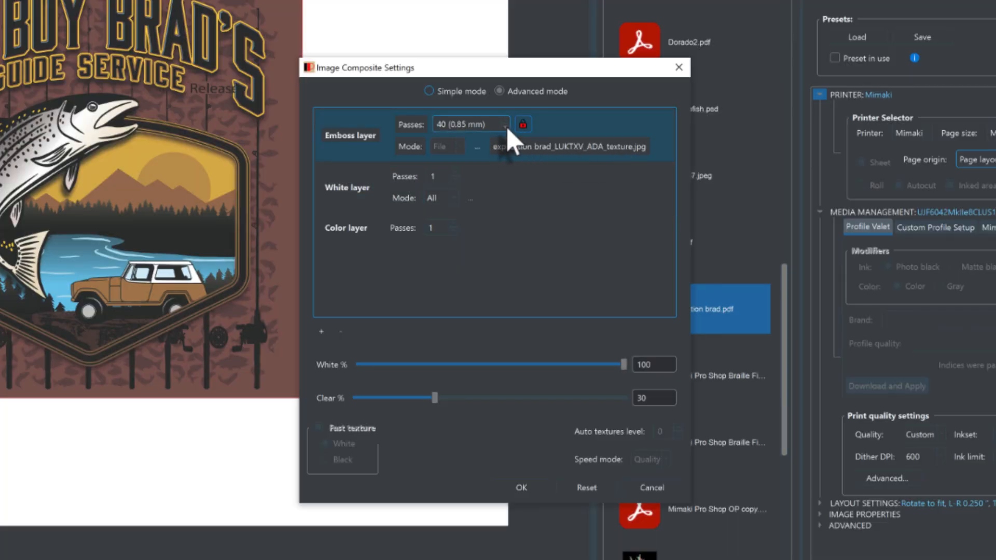
scroll(507, 131, "down", 8)
scroll(508, 127, "up", 8)
left_click(342, 192)
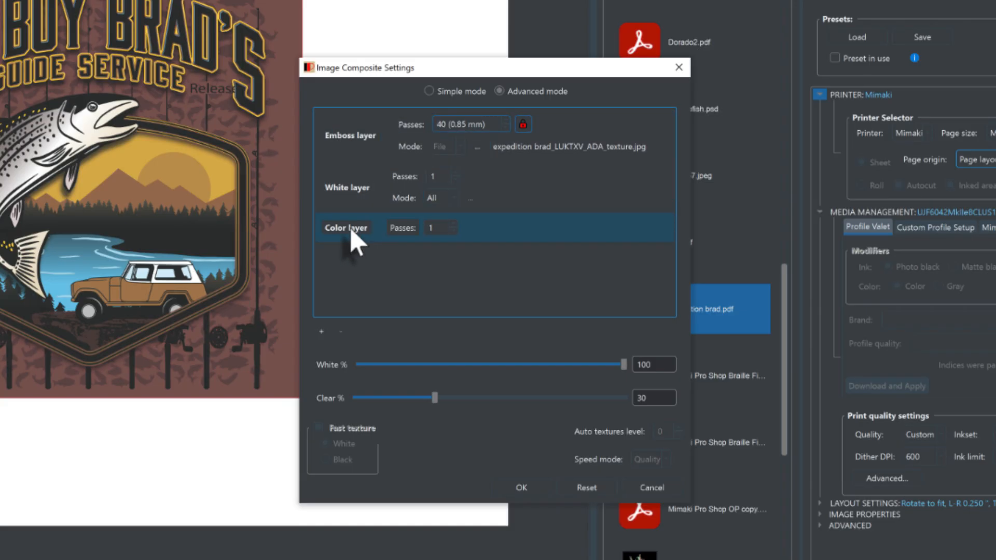
left_click(520, 488)
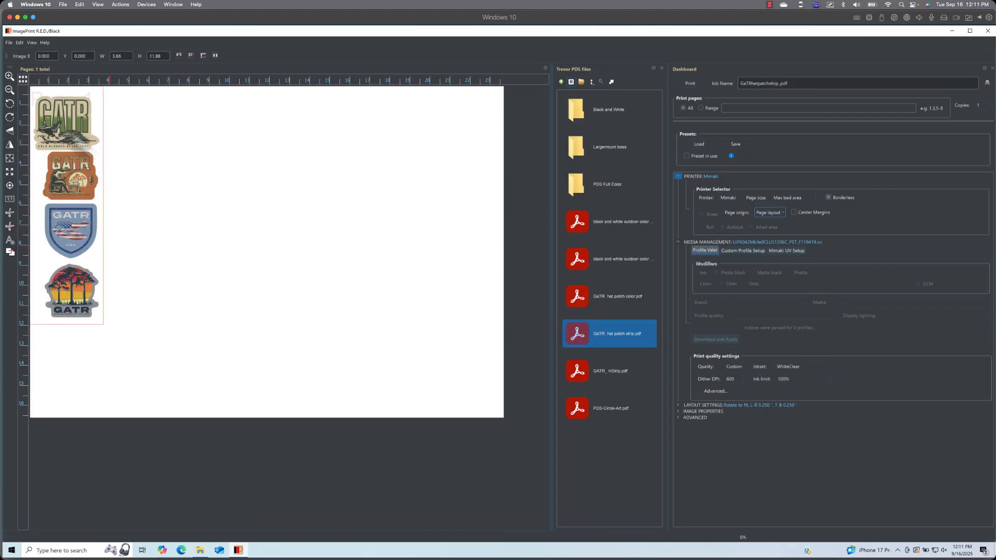
Move the GATR hat patch strip to about X 10.71, Y 2.46 and open ADA Compose for it.
left_click_drag(67, 133, 281, 177)
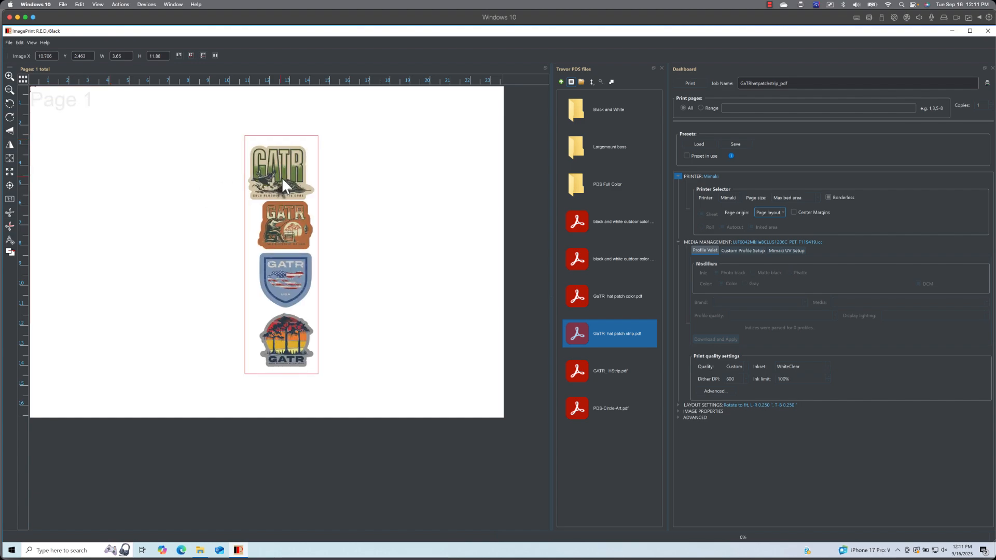
right_click(282, 177)
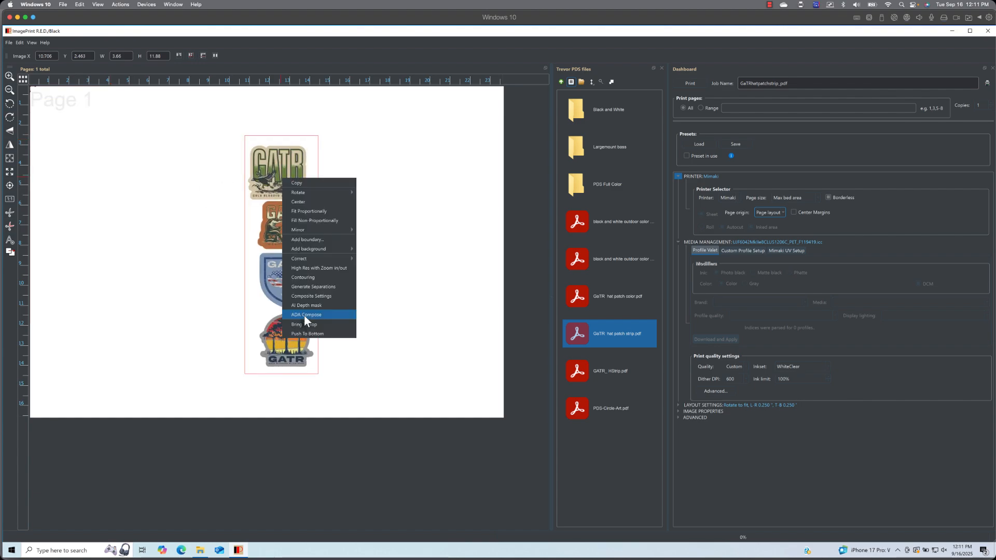
left_click(304, 315)
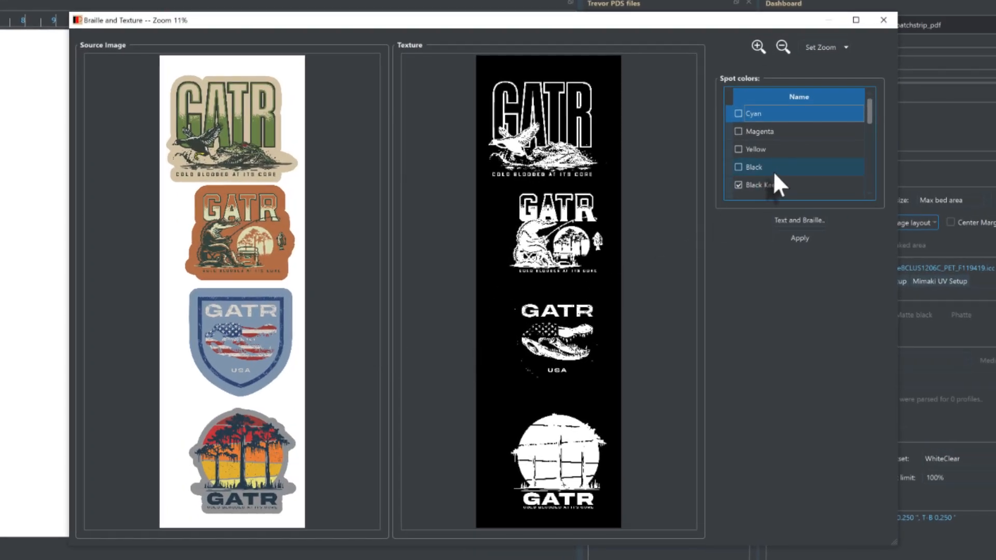
Exclude the Rust Sun Gator, Red Sun, Pale Yellow Sun and Pale Sun Gator spot colors from the patch strip's texture.
scroll(774, 173, "down", 3)
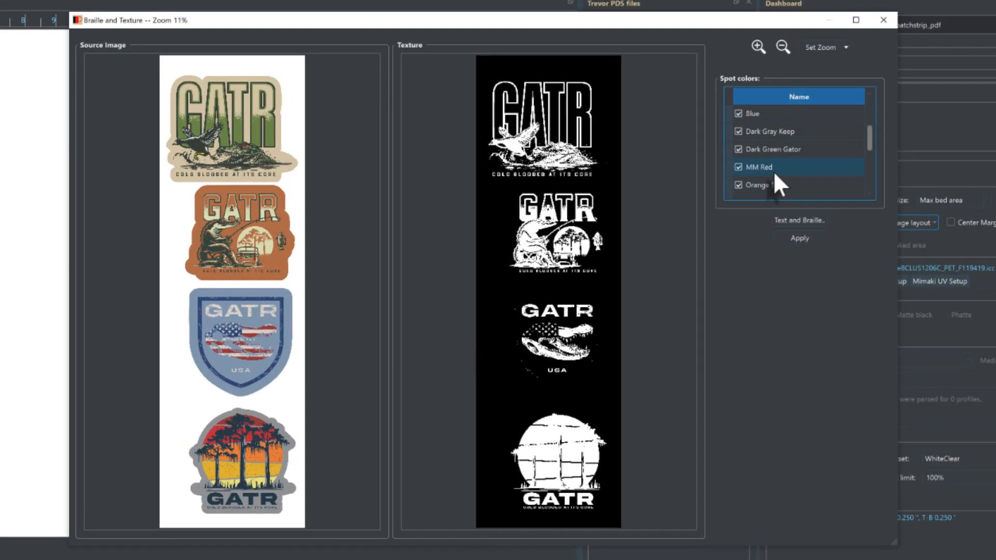
scroll(775, 175, "down", 3)
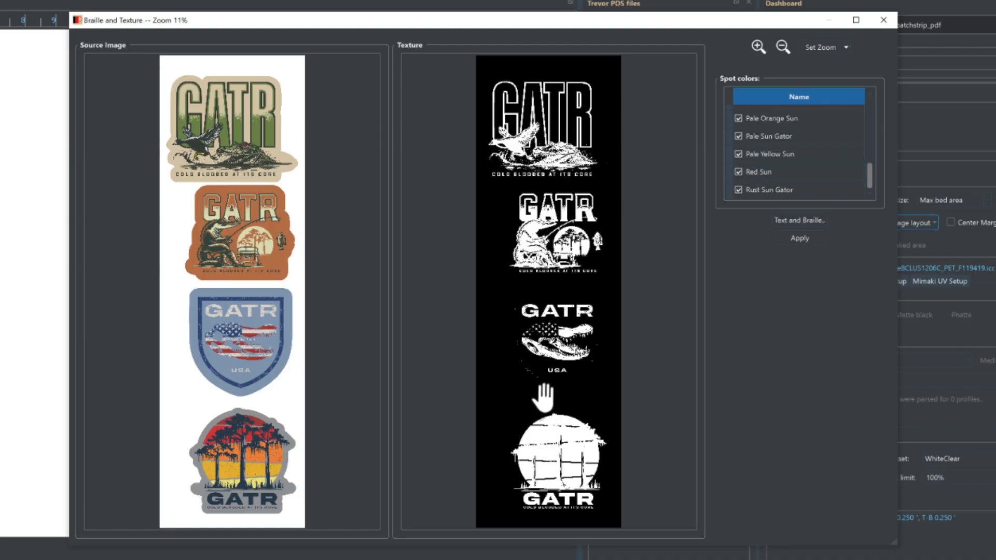
left_click(738, 189)
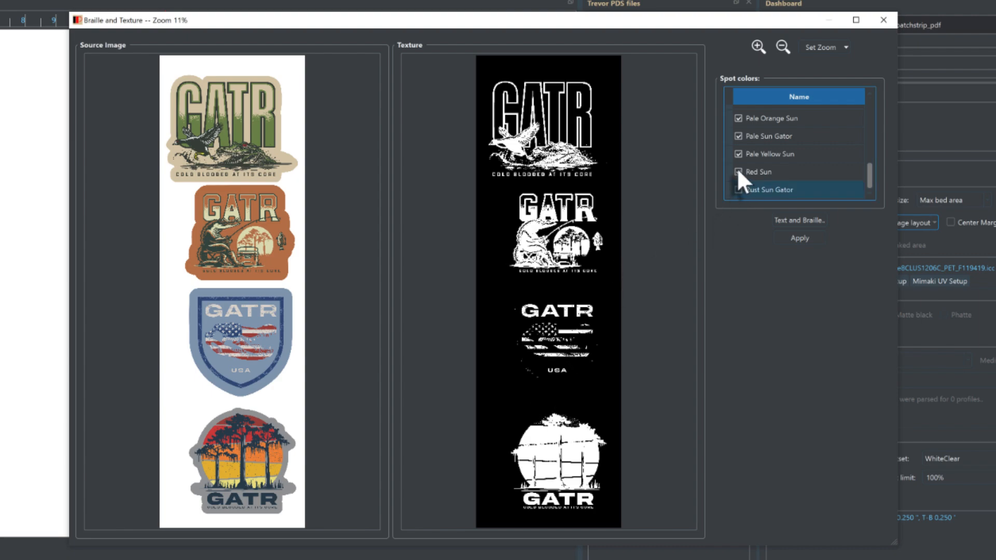
left_click(738, 171)
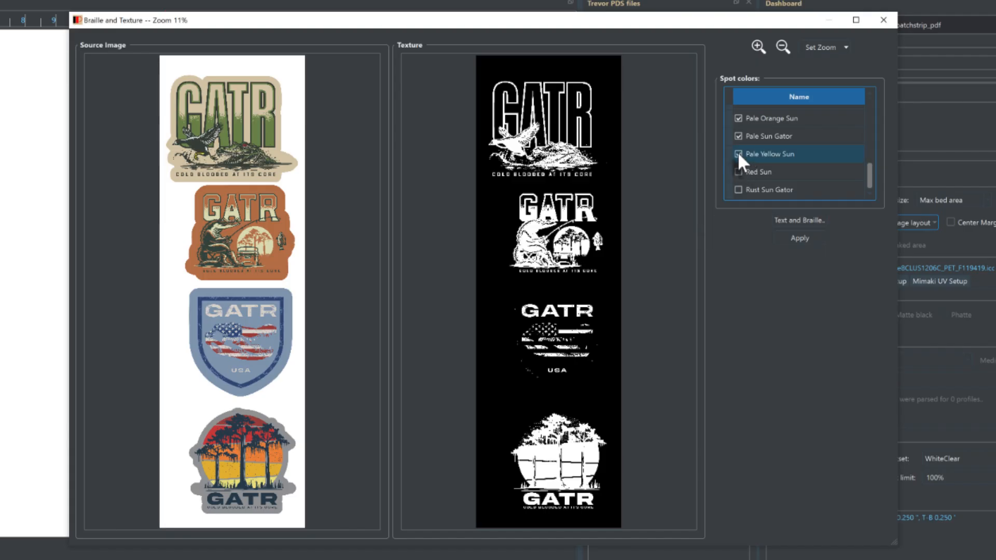
left_click(737, 136)
left_click(737, 136)
Exclude the Pale Orange Sun and Orange Sun spot colors from the patch strip's texture.
scroll(737, 136, "up", 1)
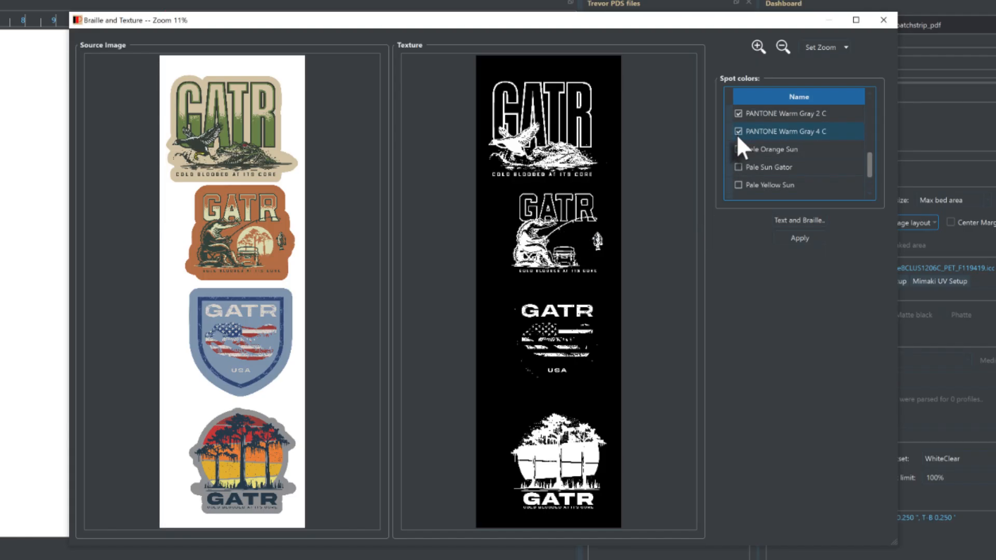
left_click(737, 149)
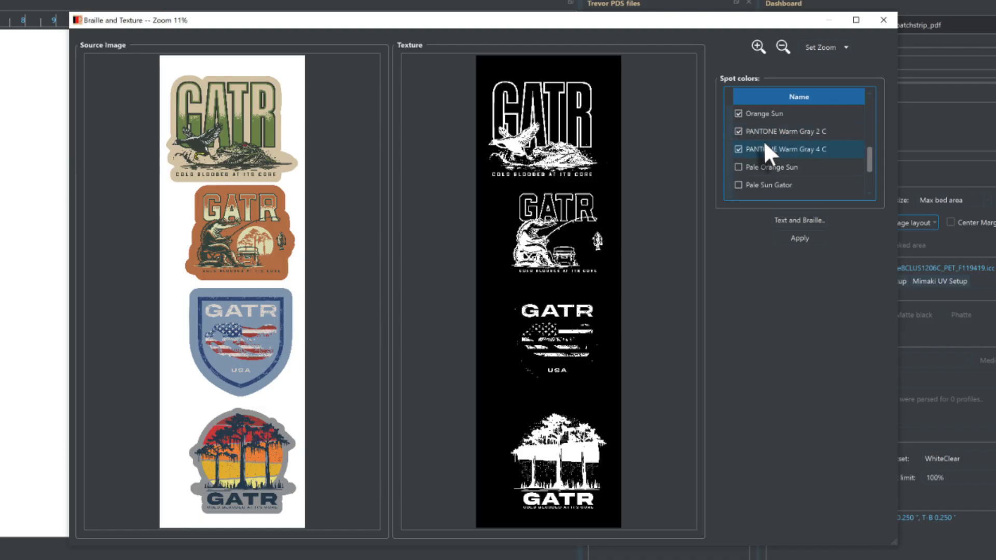
scroll(738, 130, "up", 1)
left_click(738, 131)
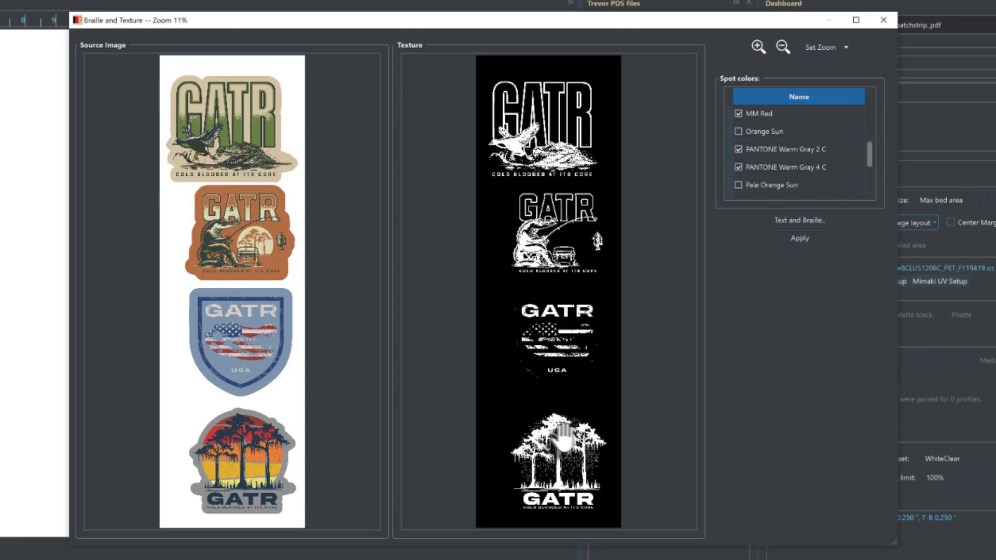
Check the texture of the upper GATR patches up close and exclude the MM Red spot color.
left_click(757, 45)
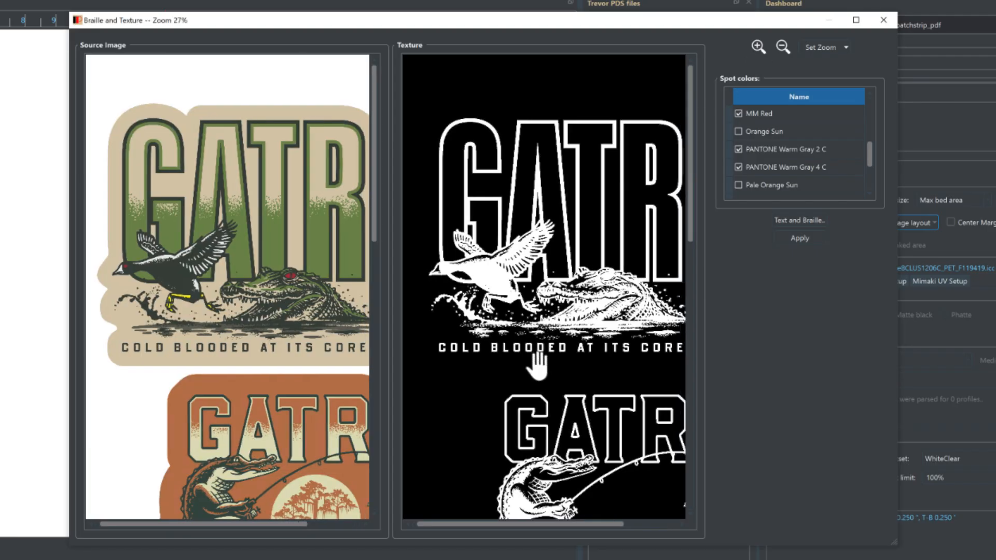
left_click_drag(548, 252, 493, 246)
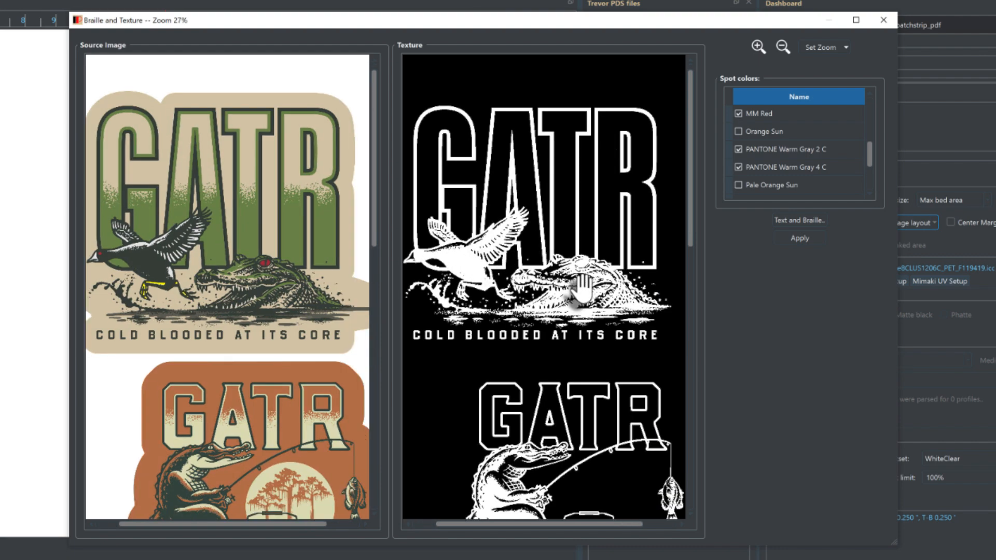
scroll(583, 288, "down", 1)
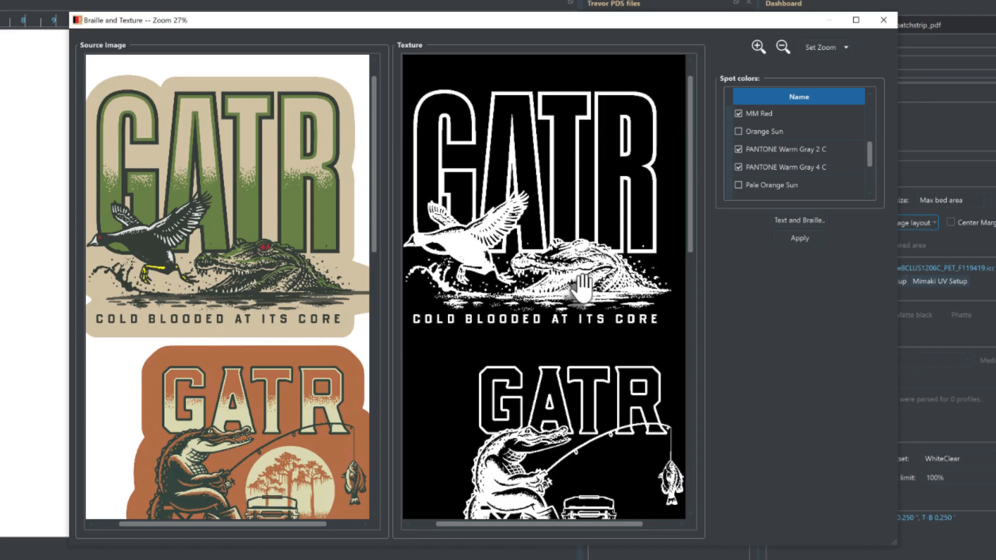
scroll(583, 287, "down", 3)
scroll(657, 181, "up", 3)
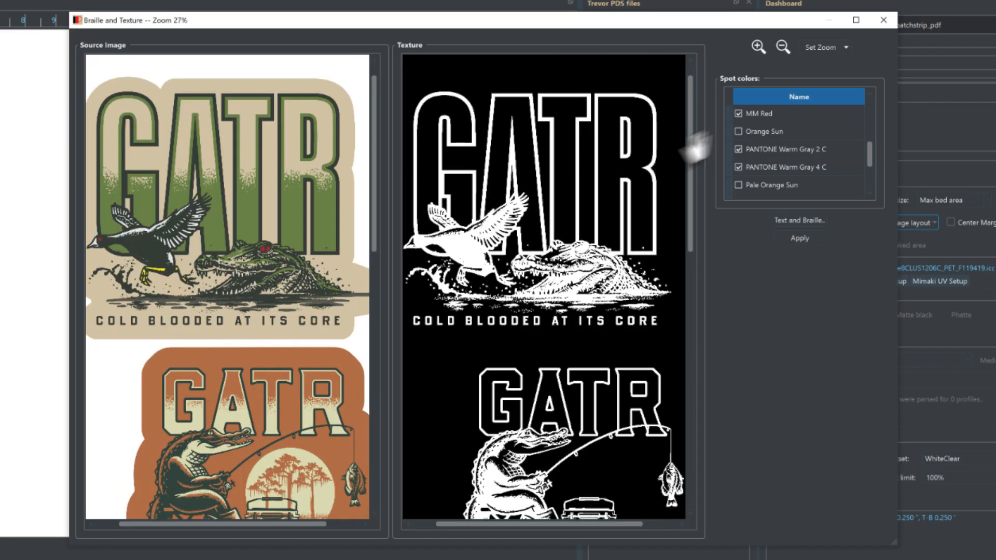
left_click(738, 114)
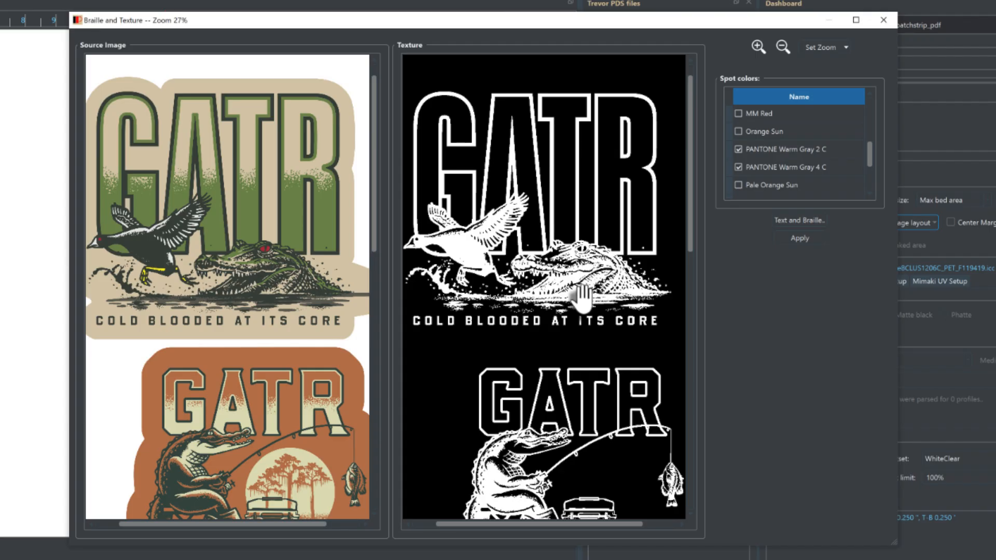
scroll(582, 299, "down", 3)
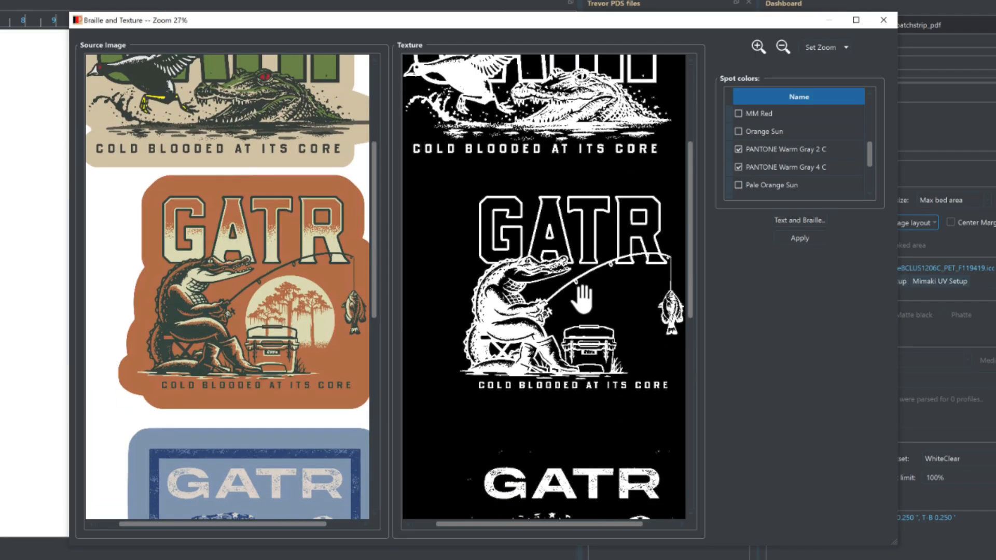
scroll(550, 312, "down", 1)
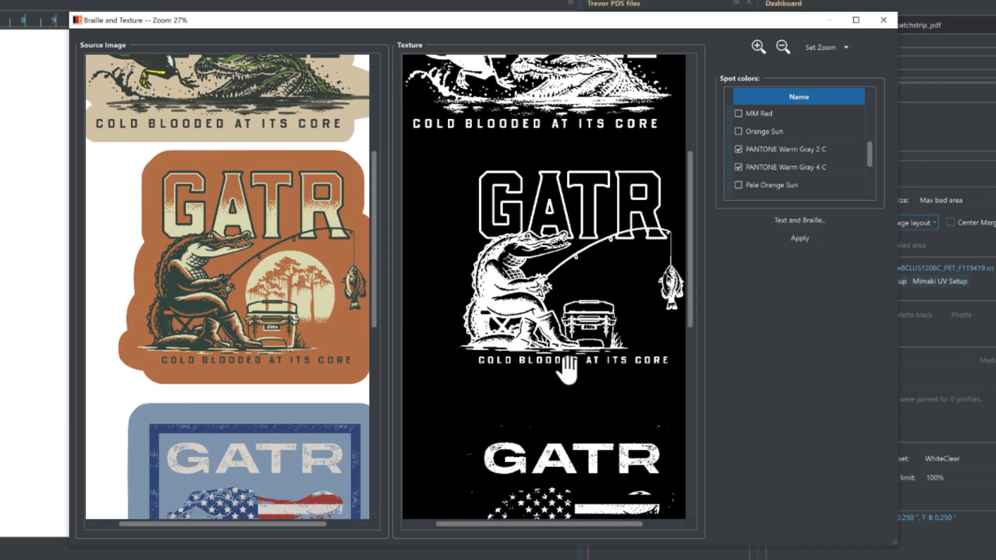
Check the texture of all four GATR patches against the source artwork and apply it to the patch strip.
scroll(568, 368, "down", 2)
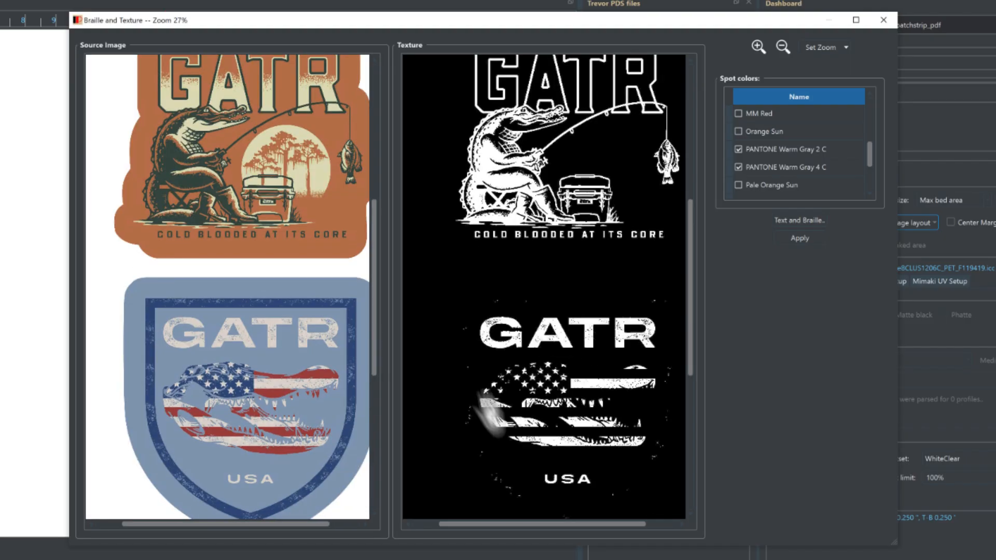
scroll(587, 374, "down", 1)
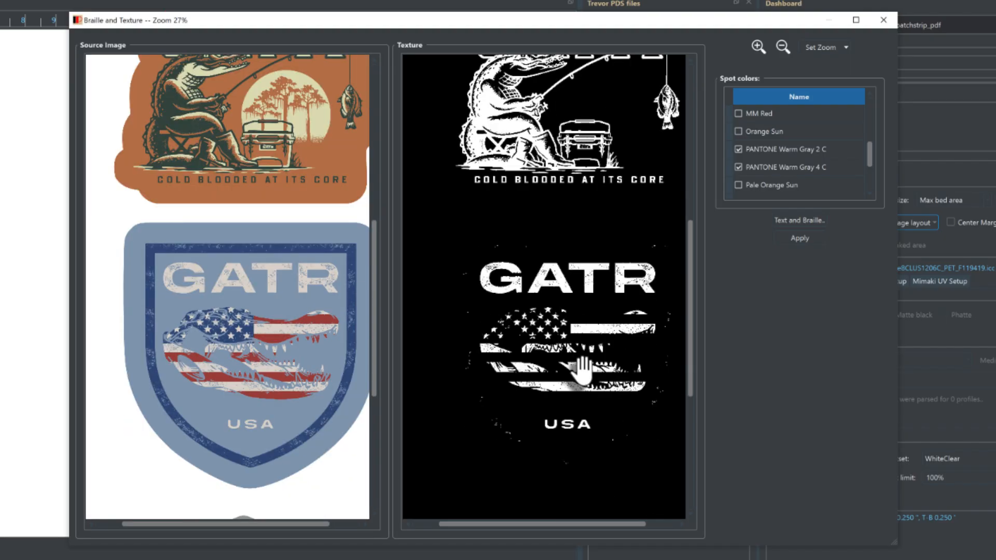
scroll(582, 370, "down", 1)
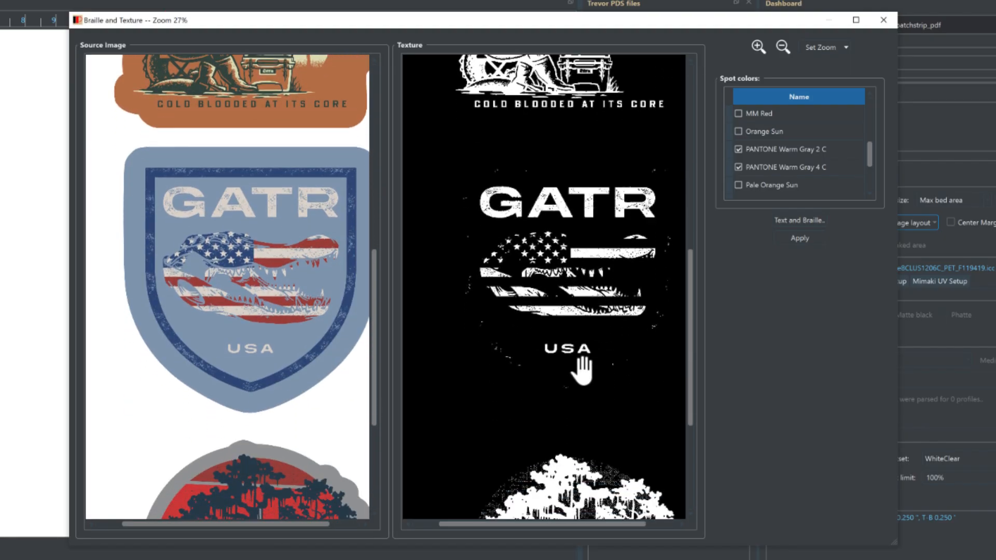
scroll(582, 371, "down", 3)
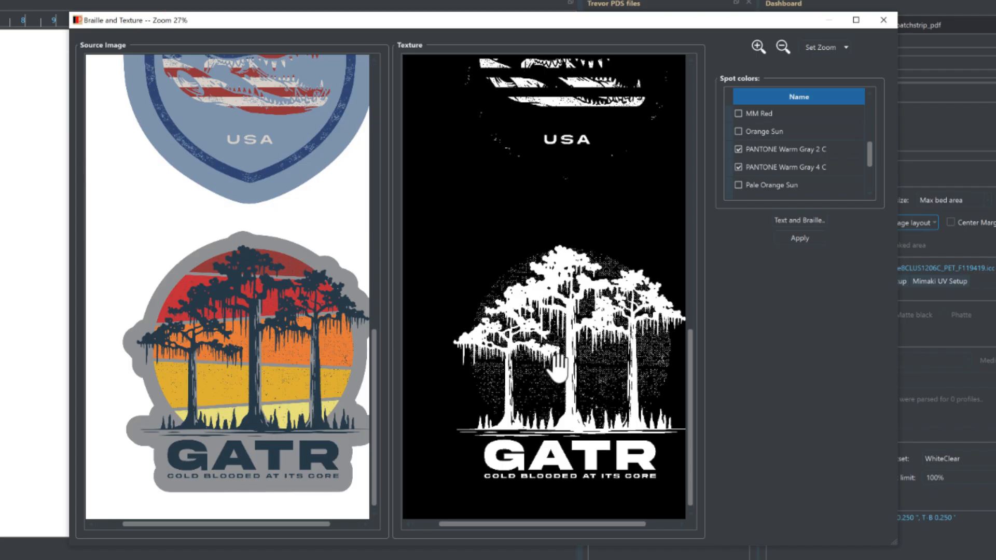
scroll(555, 364, "up", 10)
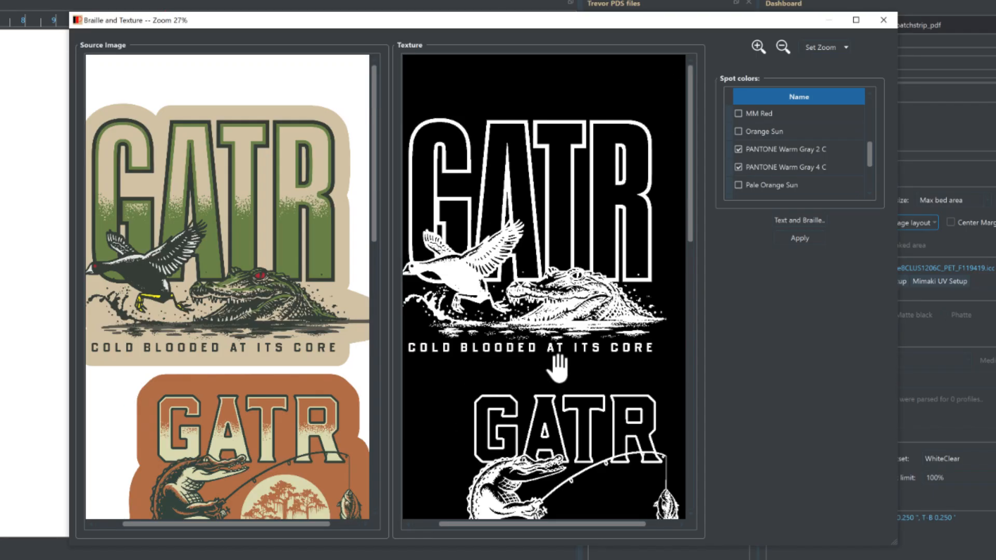
left_click(783, 45)
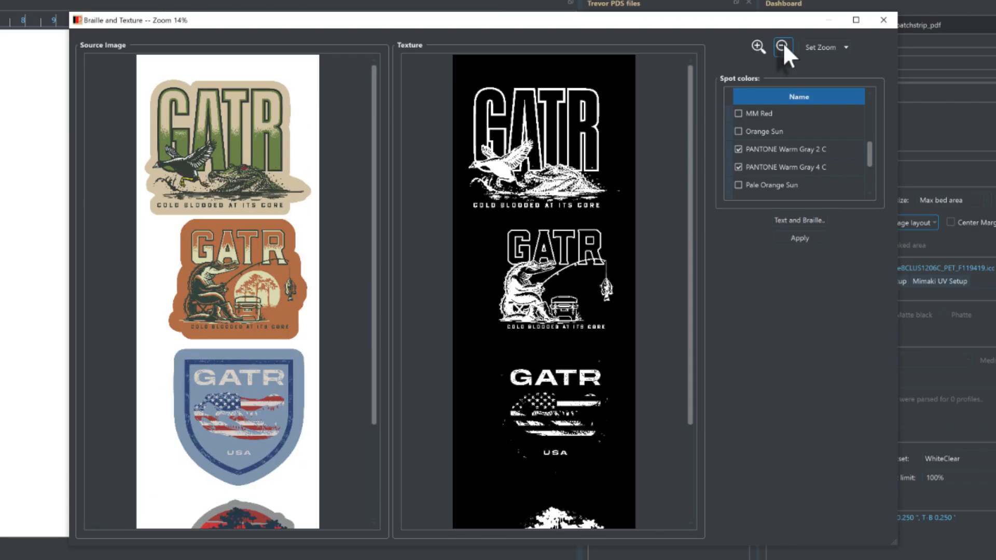
left_click(783, 46)
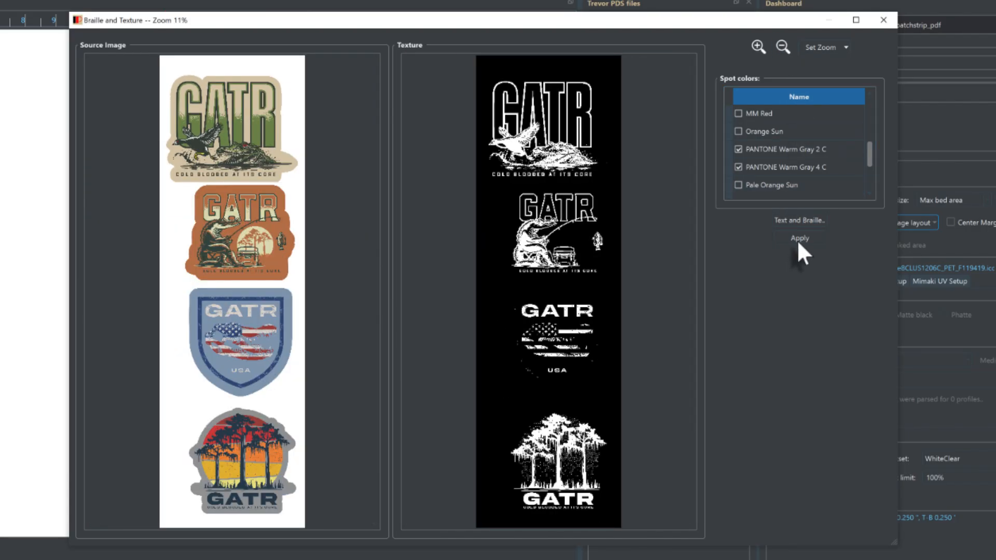
left_click(799, 240)
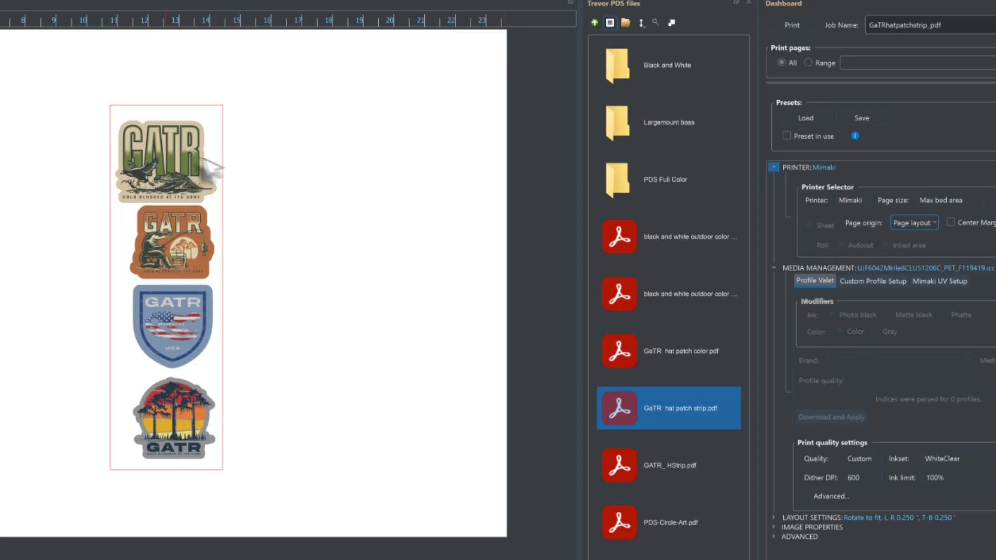
Adjust the emboss layer passes in the patch strip's composite settings and move the strip to about X 17.84, Y 4.11.
right_click(154, 158)
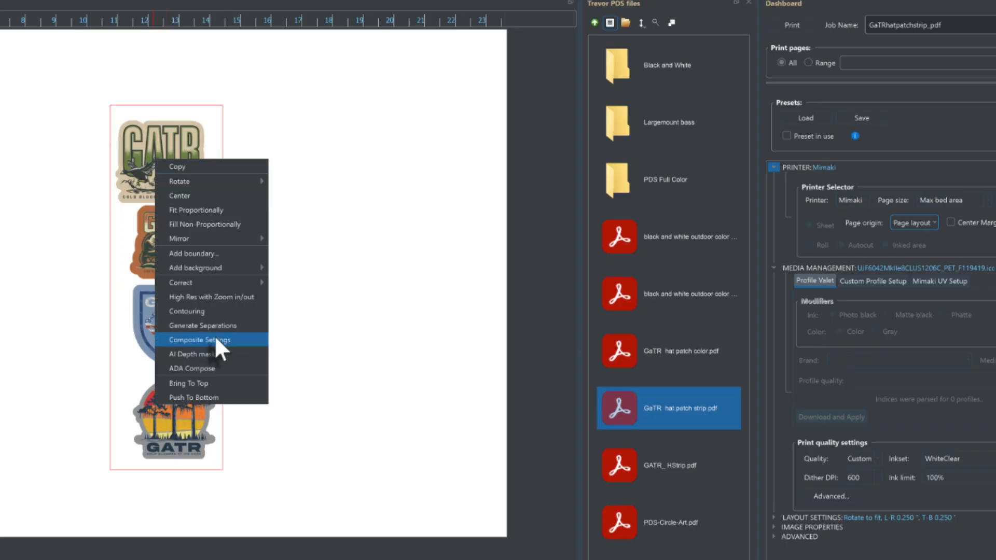
left_click(214, 339)
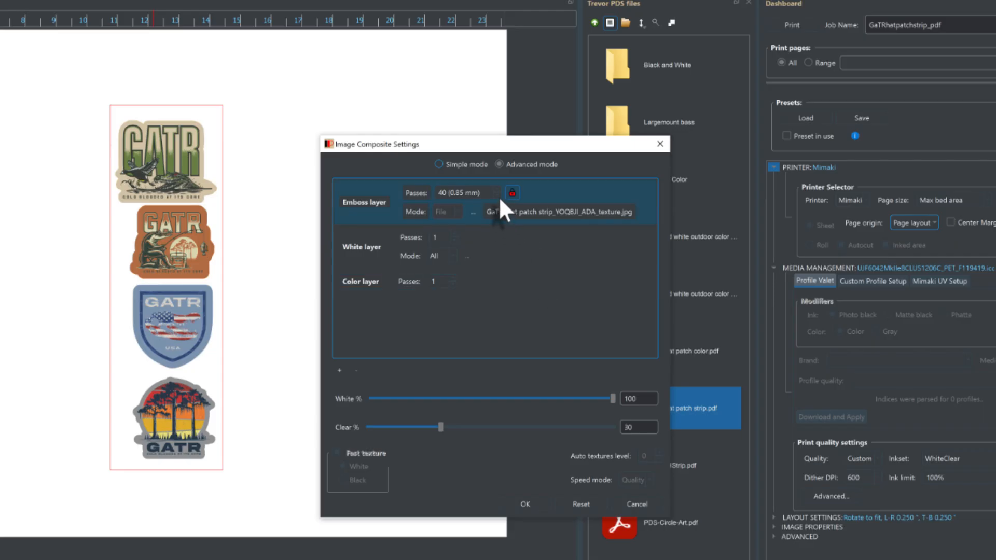
scroll(496, 195, "down", 8)
left_click(522, 505)
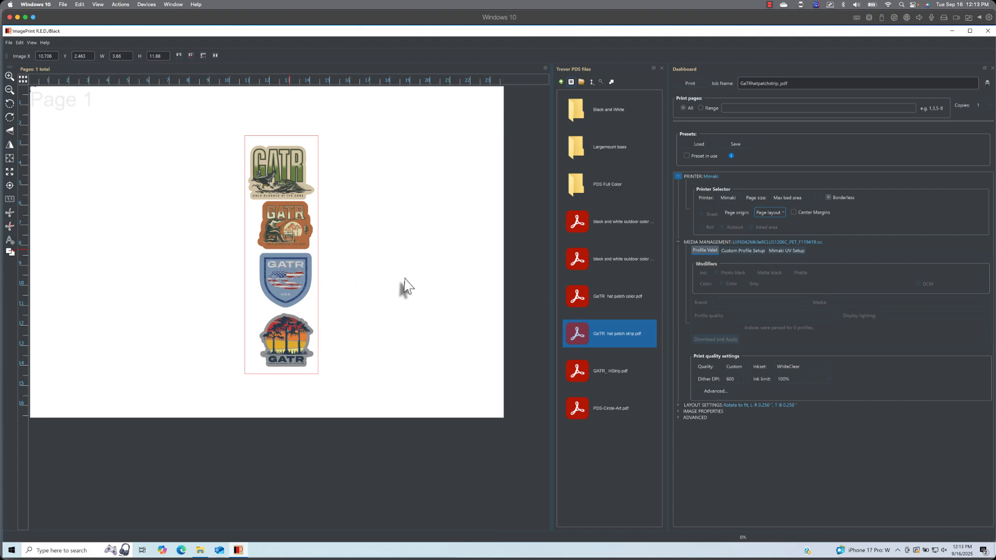
left_click_drag(290, 250, 433, 283)
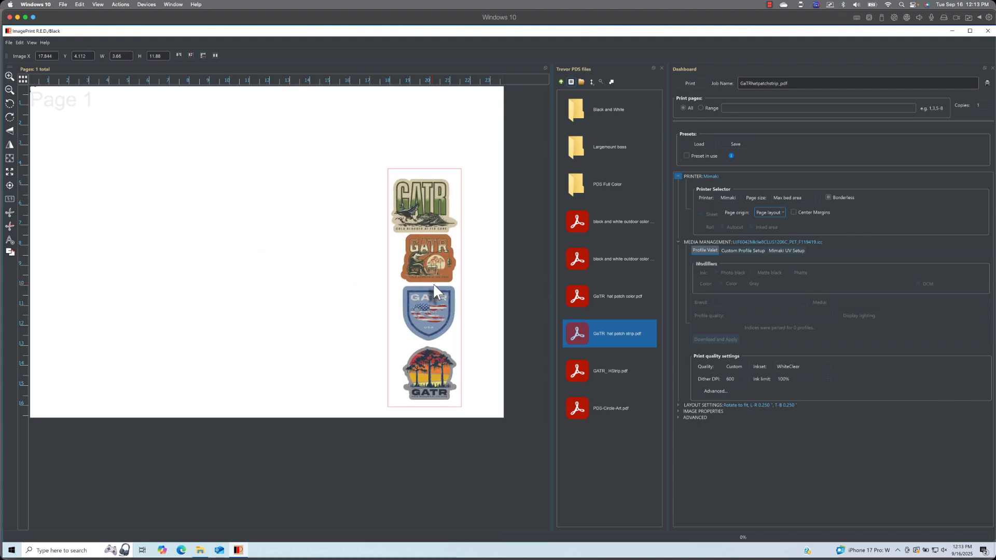